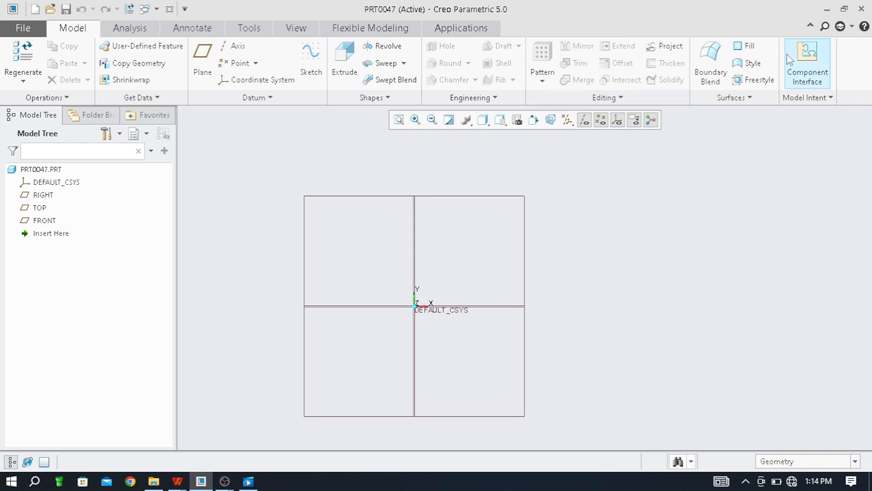
{"action": "scroll", "coordinate": [426, 195], "scroll_direction": "up", "scroll_amount": 3}
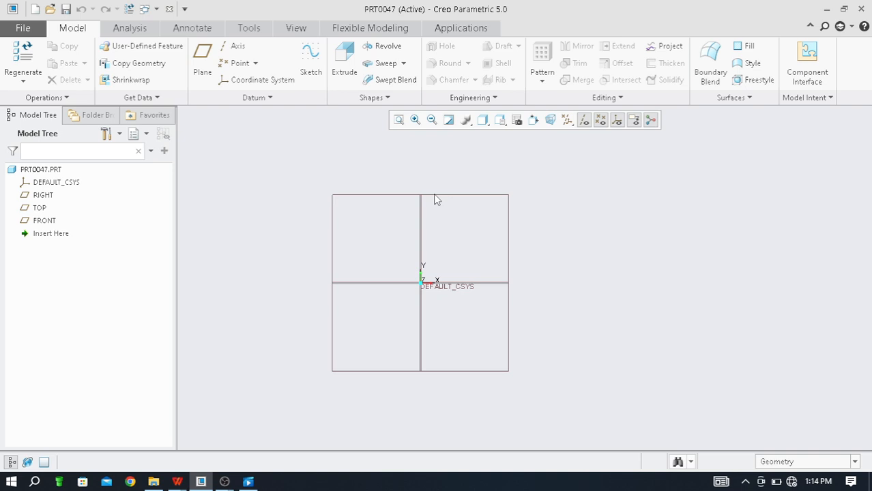
{"action": "scroll", "coordinate": [454, 198], "scroll_direction": "down", "scroll_amount": 2}
{"action": "scroll", "coordinate": [446, 200], "scroll_direction": "up", "scroll_amount": 3}
{"action": "scroll", "coordinate": [437, 191], "scroll_direction": "down", "scroll_amount": 3}
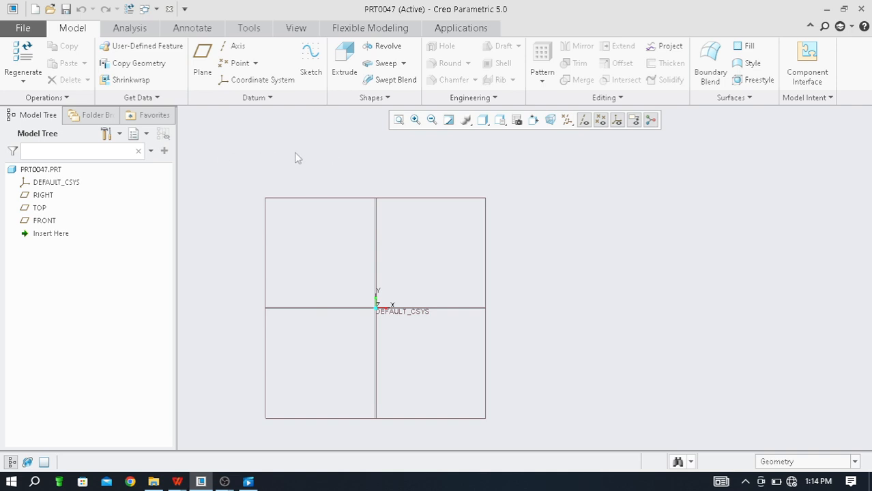
Step: Start a new solid part named prt0048 without using the default template
{"action": "left_click", "coordinate": [34, 29]}
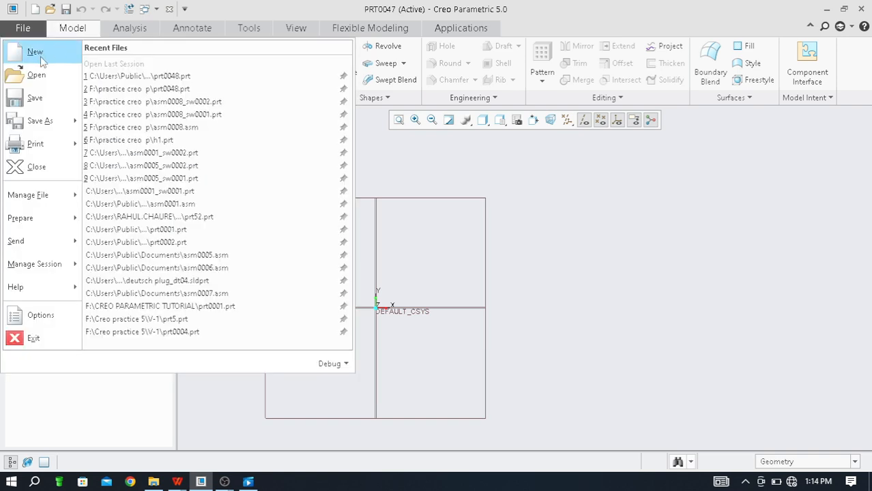
{"action": "left_click", "coordinate": [36, 51]}
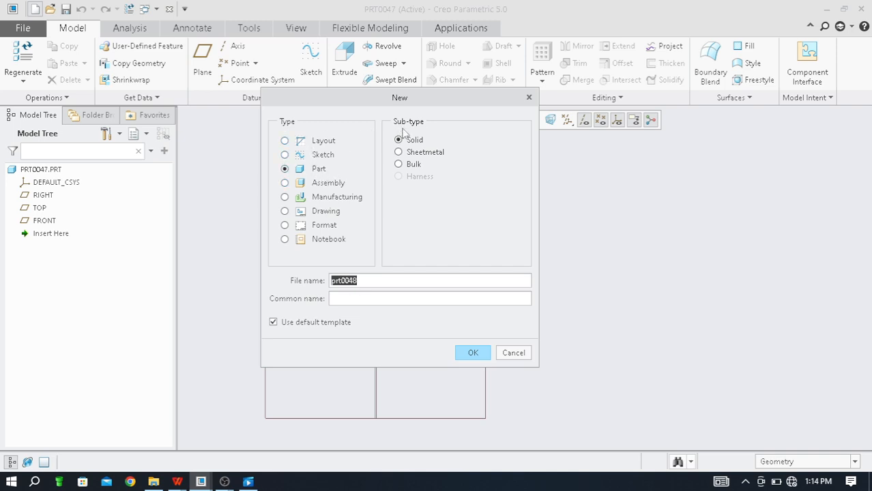
{"action": "left_click", "coordinate": [370, 280]}
{"action": "left_click_drag", "start_coordinate": [374, 282], "coordinate": [344, 280]}
{"action": "double_click", "coordinate": [344, 281]}
{"action": "left_click", "coordinate": [408, 280]}
{"action": "left_click", "coordinate": [273, 323]}
{"action": "left_click", "coordinate": [465, 351]}
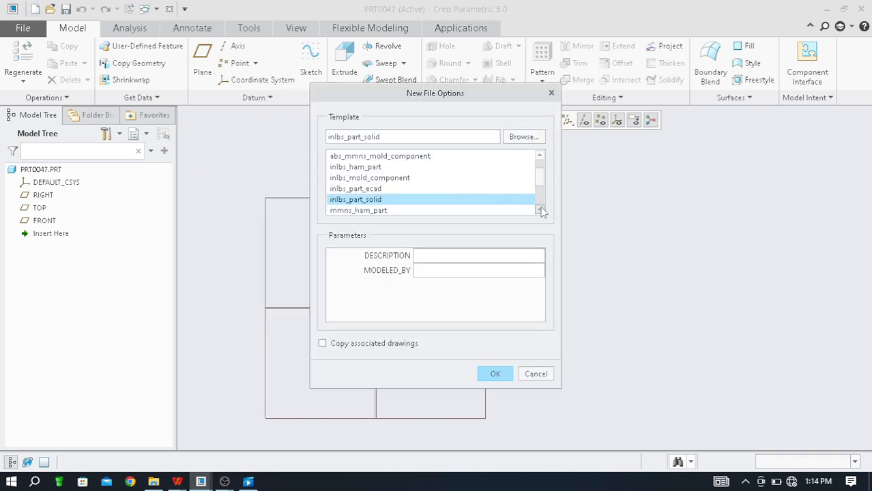
Step: Create the part from the mmns_part_solid template and maximize its window
{"action": "left_click", "coordinate": [540, 210]}
{"action": "left_click", "coordinate": [540, 211]}
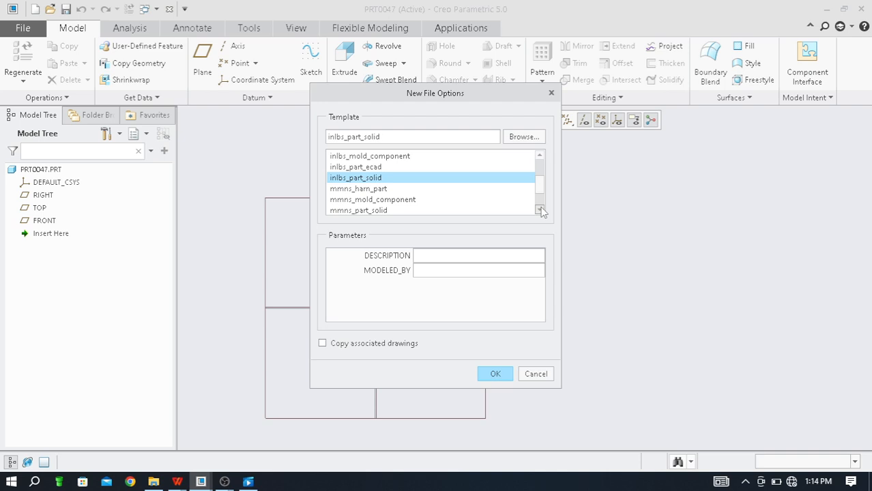
{"action": "left_click", "coordinate": [539, 210]}
{"action": "left_click", "coordinate": [540, 211]}
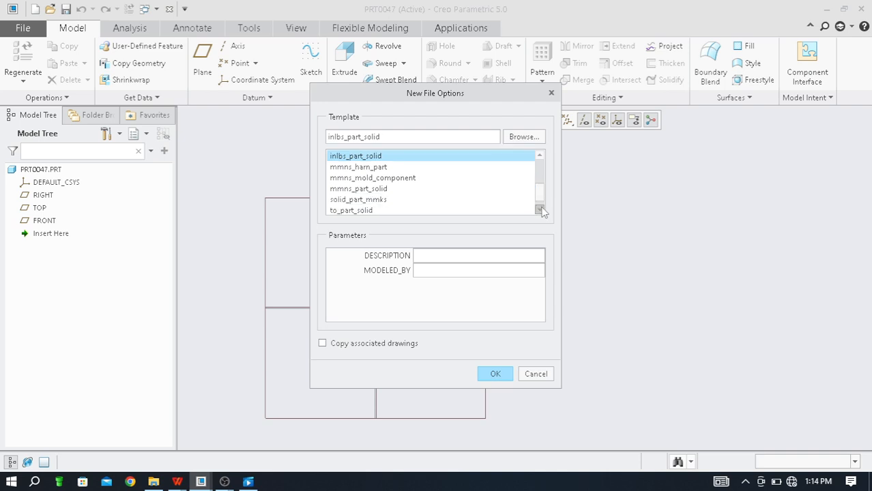
{"action": "left_click", "coordinate": [374, 189]}
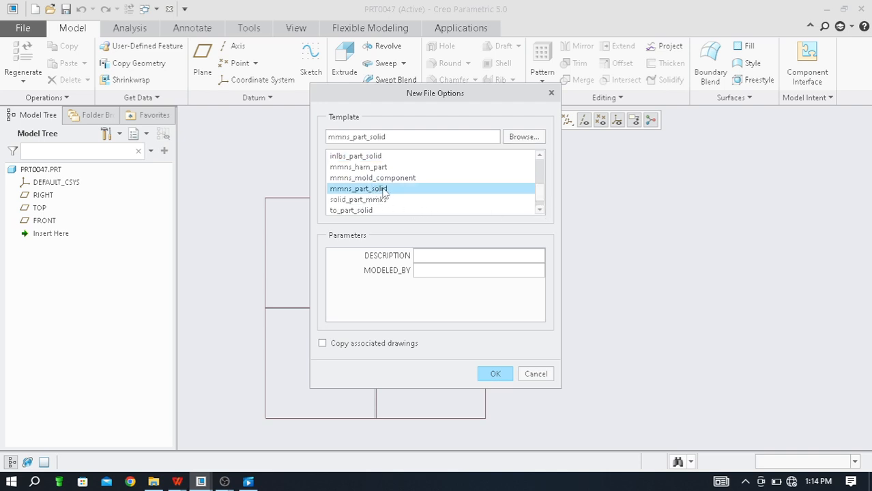
{"action": "left_click", "coordinate": [493, 375]}
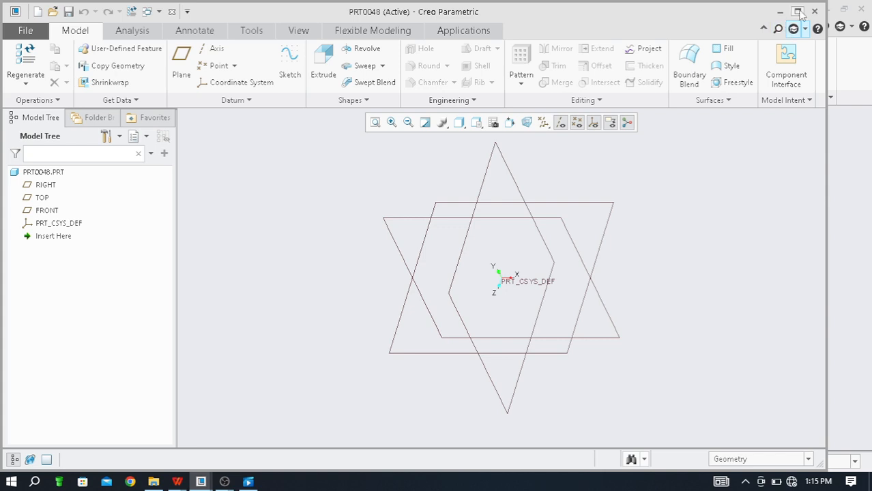
{"action": "left_click", "coordinate": [798, 12]}
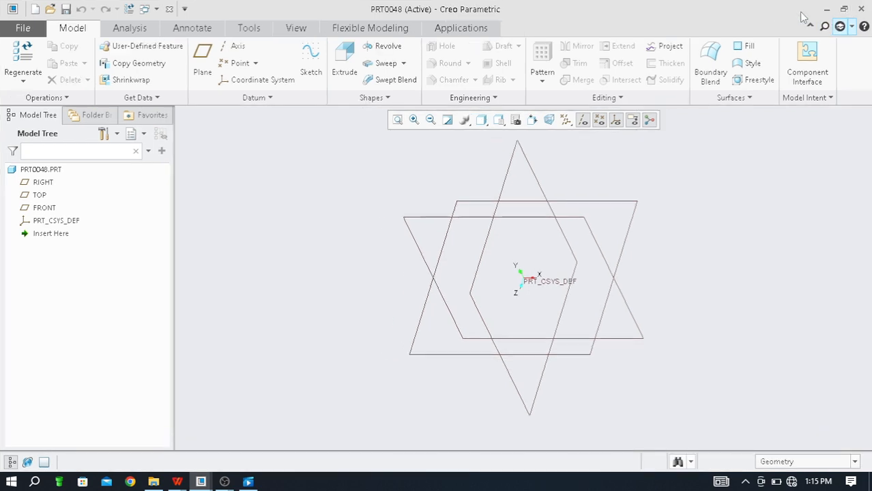
Step: Start a sketch on the FRONT plane and orient the view parallel to the sketch
{"action": "left_click", "coordinate": [52, 210]}
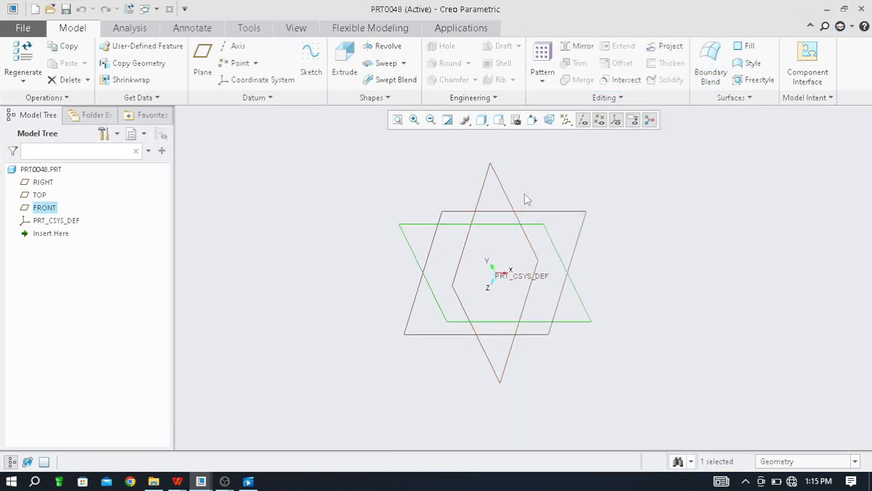
{"action": "scroll", "coordinate": [479, 186], "scroll_direction": "down", "scroll_amount": 2}
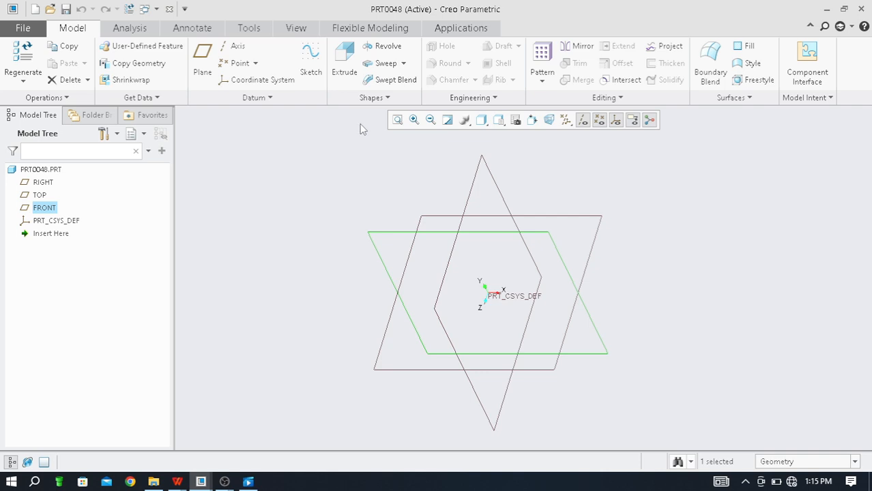
{"action": "scroll", "coordinate": [555, 238], "scroll_direction": "down", "scroll_amount": 1}
{"action": "scroll", "coordinate": [524, 244], "scroll_direction": "up", "scroll_amount": 1}
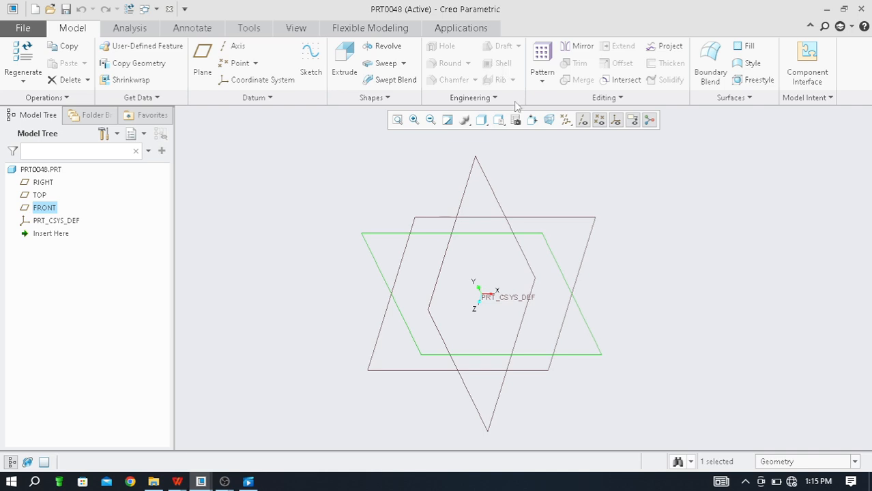
{"action": "left_click", "coordinate": [311, 63]}
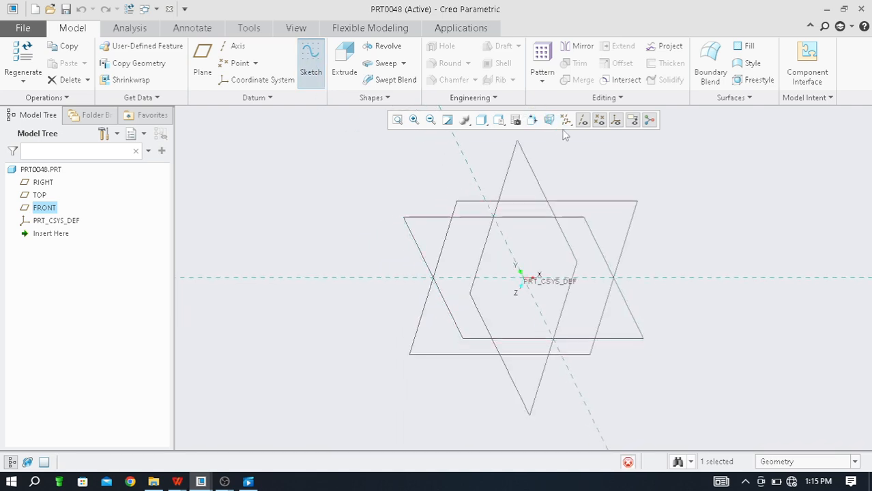
{"action": "left_click", "coordinate": [582, 120]}
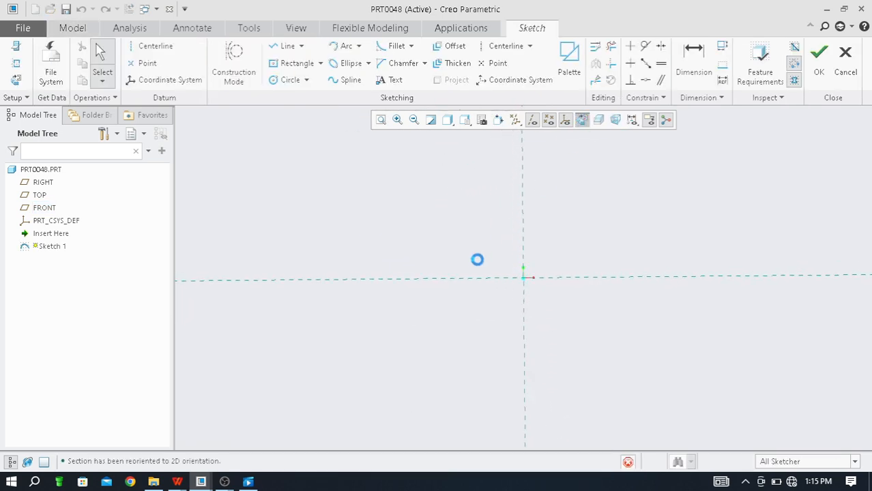
Step: Sketch a center rectangle about 408 mm wide and 214 mm high around the origin and finish the sketch
{"action": "left_click", "coordinate": [320, 63]}
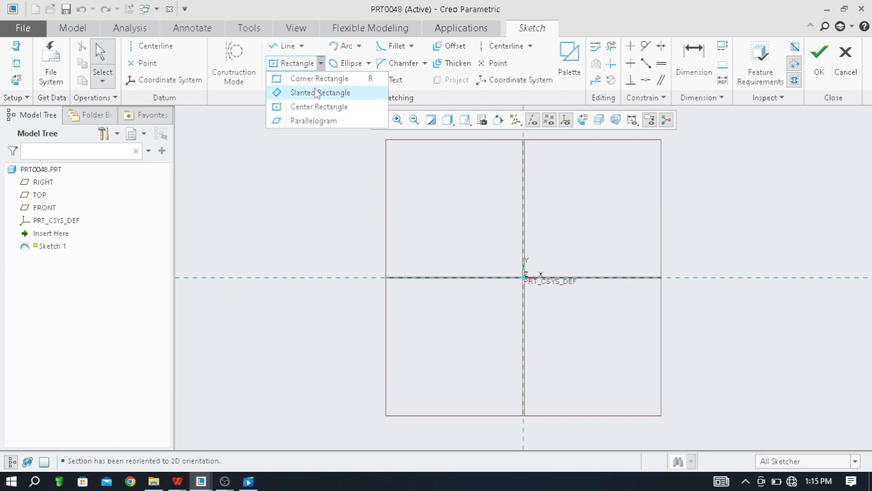
{"action": "left_click", "coordinate": [317, 105]}
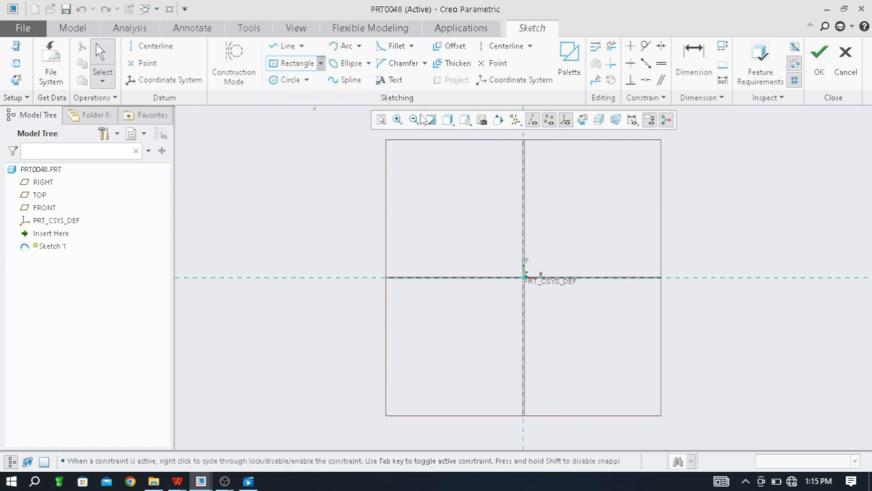
{"action": "left_click", "coordinate": [523, 277]}
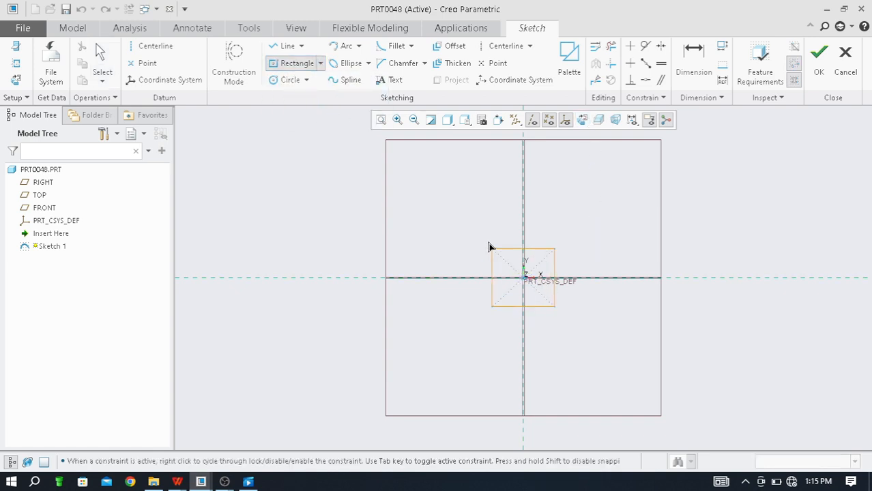
{"action": "left_click", "coordinate": [413, 220]}
{"action": "middle_click", "coordinate": [751, 174]}
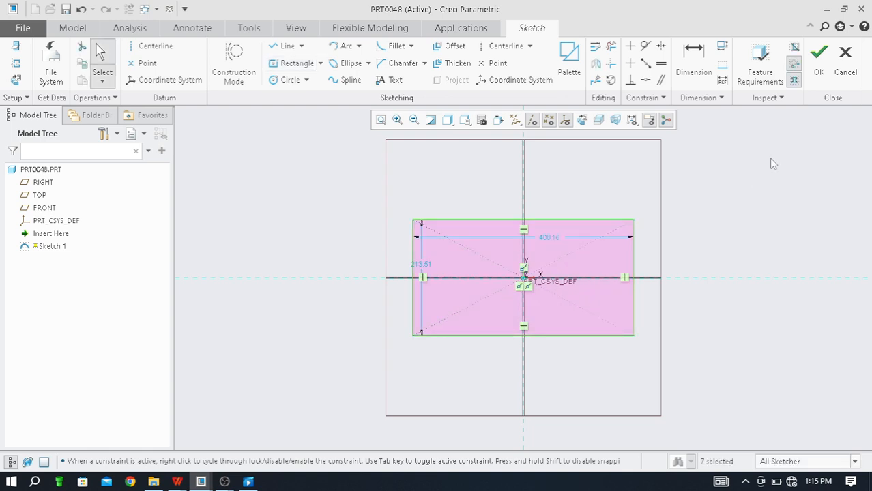
{"action": "left_click", "coordinate": [821, 62]}
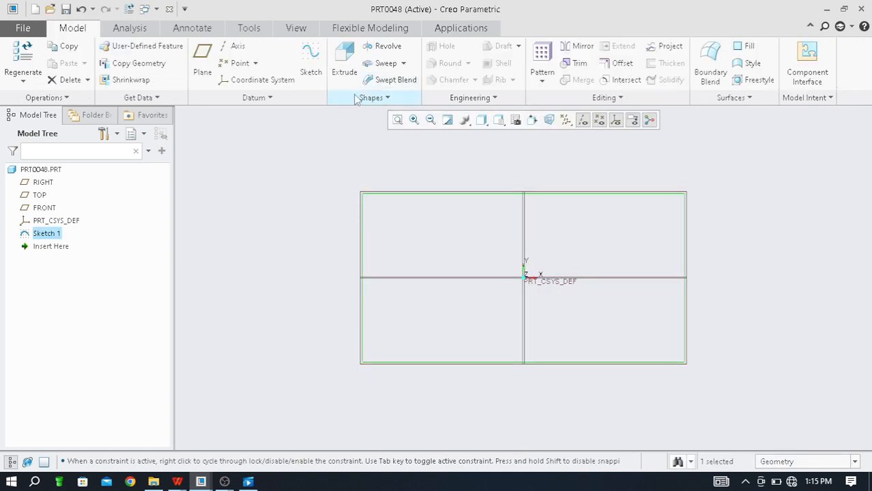
Step: Extrude the rectangle 138.92 mm symmetrically about the sketch plane as a solid block
{"action": "left_click", "coordinate": [345, 63]}
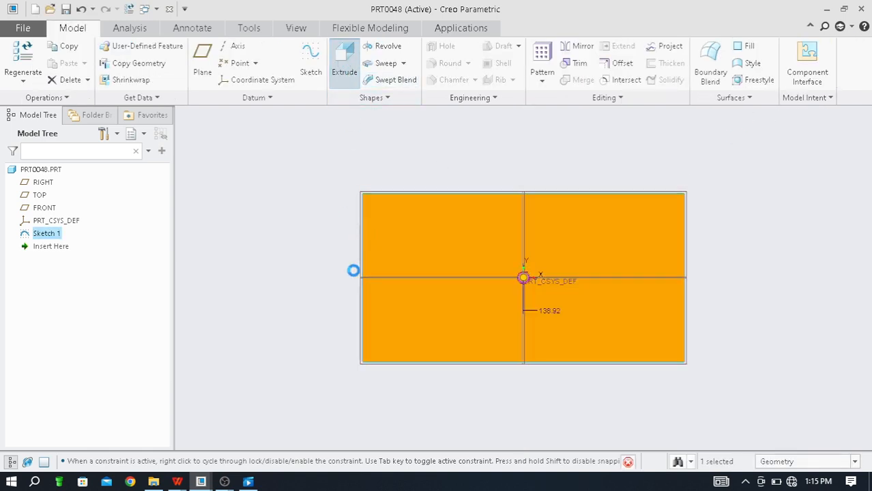
{"action": "middle_click_drag", "start_coordinate": [335, 318], "coordinate": [427, 239]}
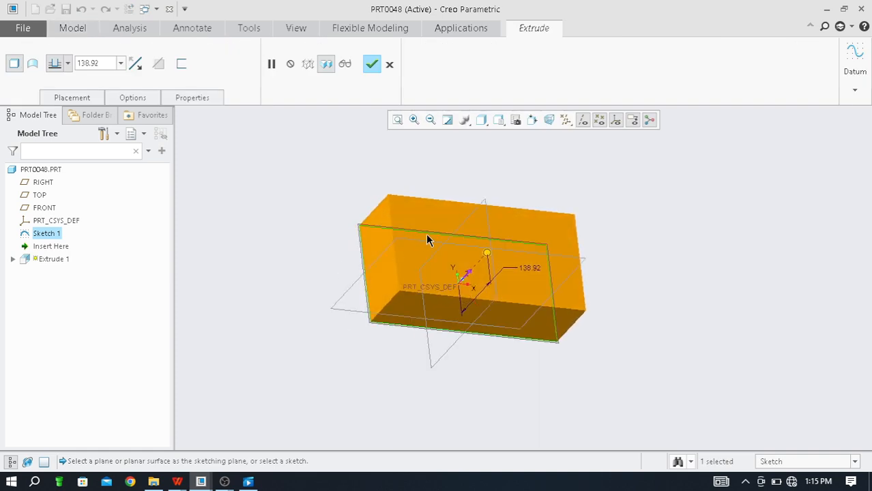
{"action": "middle_click_drag", "start_coordinate": [291, 324], "coordinate": [402, 268]}
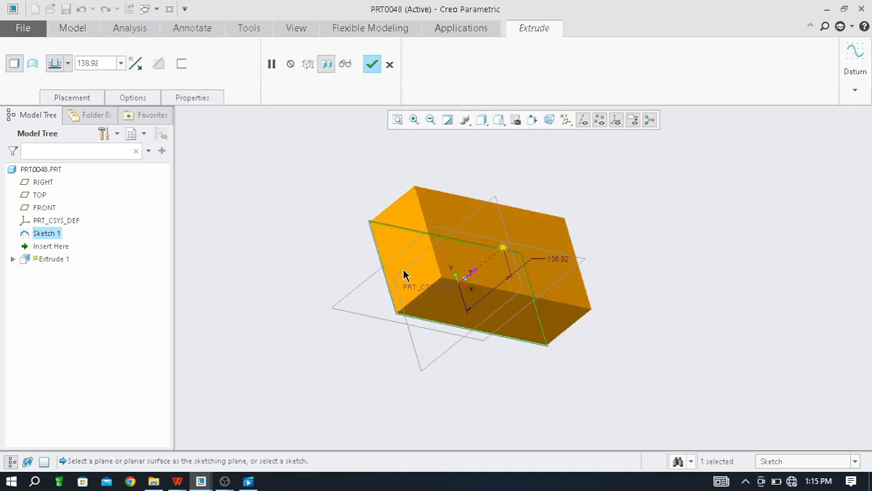
{"action": "left_click", "coordinate": [68, 64]}
{"action": "left_click", "coordinate": [55, 100]}
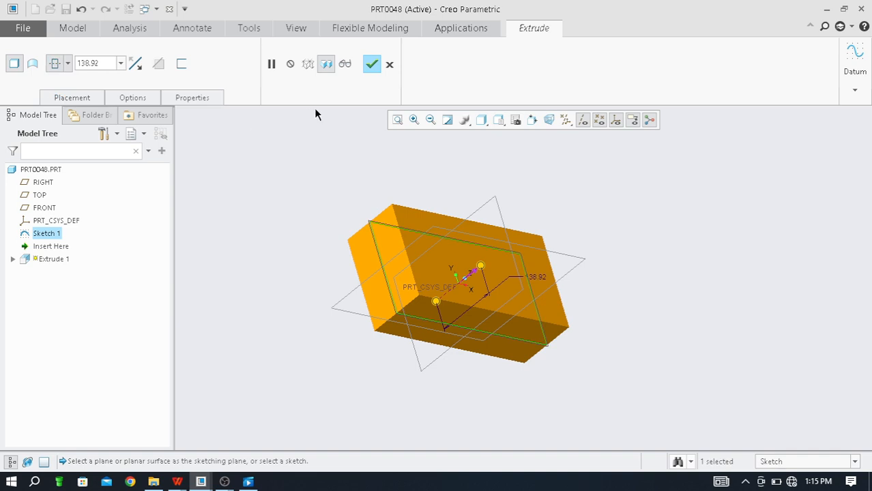
{"action": "middle_click_drag", "start_coordinate": [371, 161], "coordinate": [390, 137]}
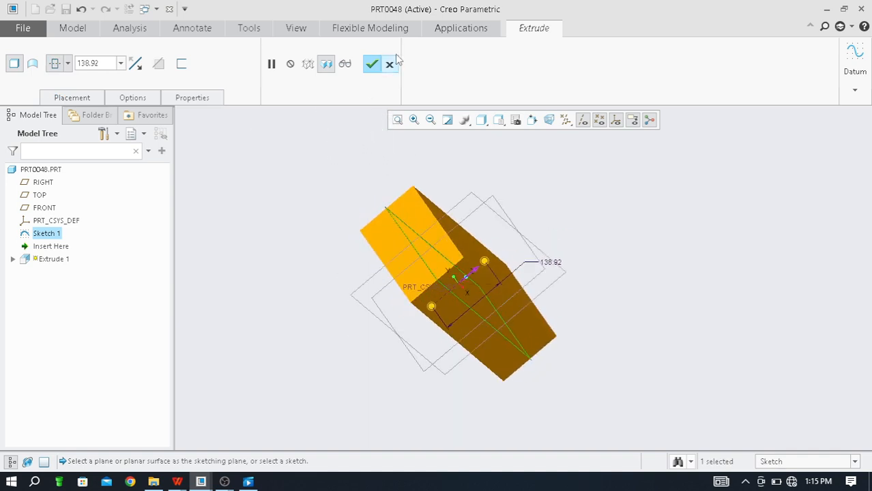
{"action": "left_click", "coordinate": [371, 67]}
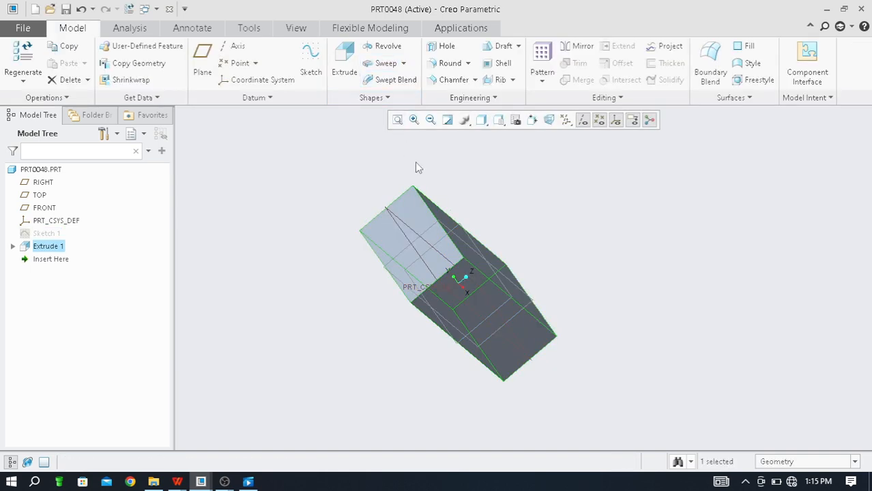
Step: Start a Shell on the block with 6.01 mm thickness and remove the large face parallel to the FRONT plane
{"action": "middle_click_drag", "start_coordinate": [474, 236], "coordinate": [386, 268]}
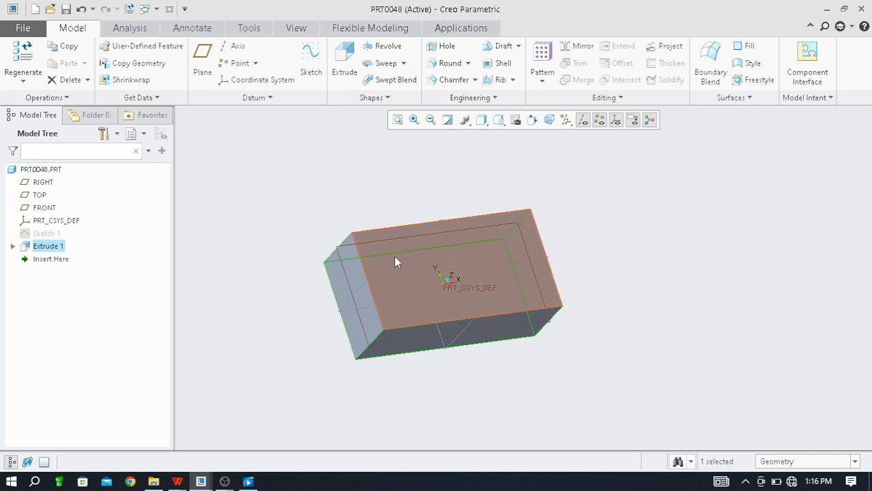
{"action": "mouse_move", "coordinate": [496, 346]}
{"action": "middle_mouse_down"}
{"action": "mouse_move", "coordinate": [501, 320]}
{"action": "mouse_move", "coordinate": [536, 283]}
{"action": "mouse_move", "coordinate": [508, 327]}
{"action": "mouse_move", "coordinate": [489, 336]}
{"action": "mouse_move", "coordinate": [450, 331]}
{"action": "mouse_move", "coordinate": [390, 350]}
{"action": "mouse_move", "coordinate": [465, 328]}
{"action": "mouse_move", "coordinate": [391, 329]}
{"action": "middle_mouse_up"}
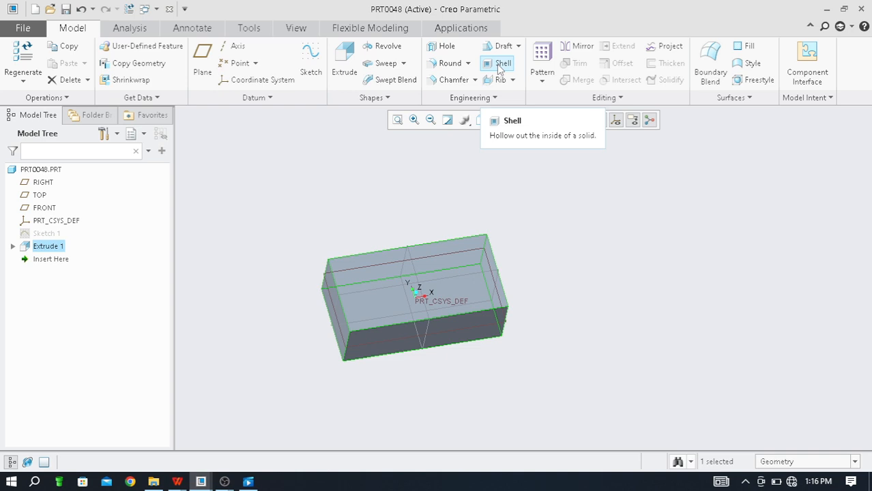
{"action": "left_click", "coordinate": [499, 65]}
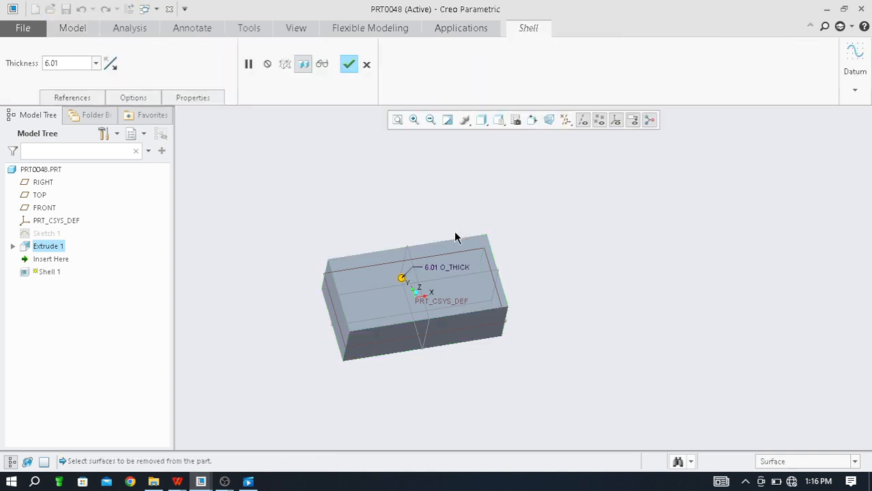
{"action": "middle_click_drag", "start_coordinate": [382, 333], "coordinate": [395, 318]}
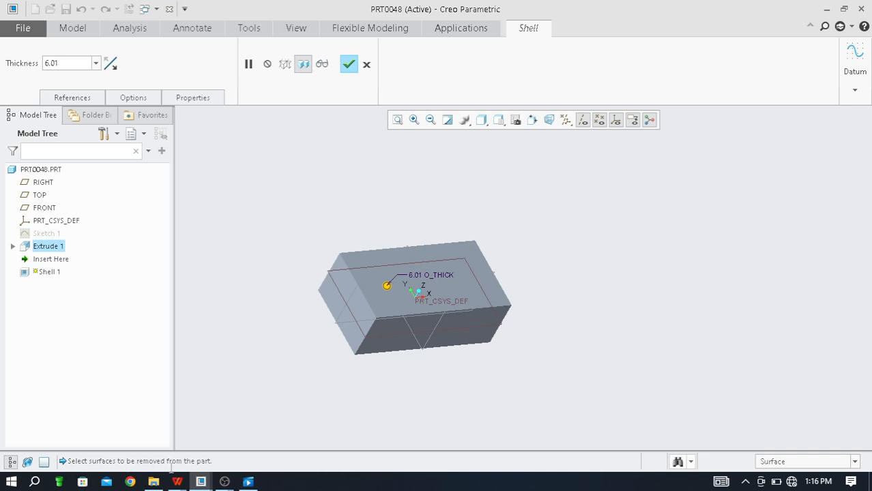
{"action": "left_click", "coordinate": [481, 260]}
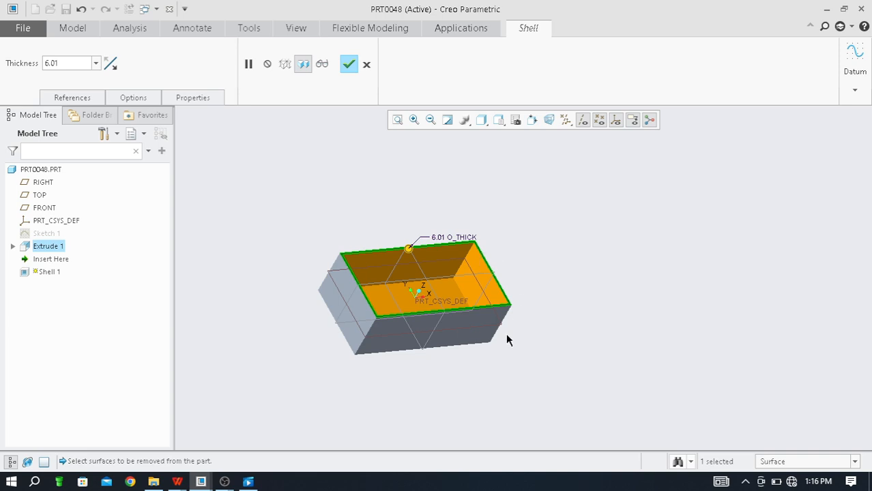
Step: Add the long side face adjoining the open face to the surfaces removed by the shell
{"action": "middle_click_drag", "start_coordinate": [507, 339], "coordinate": [521, 419]}
{"action": "middle_click_drag", "start_coordinate": [436, 350], "coordinate": [449, 308]}
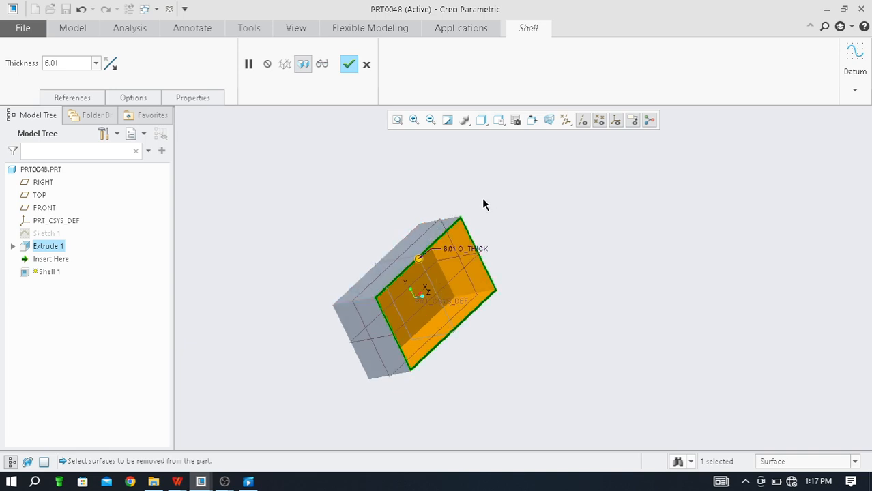
{"action": "left_click", "coordinate": [432, 239], "text": "ctrl"}
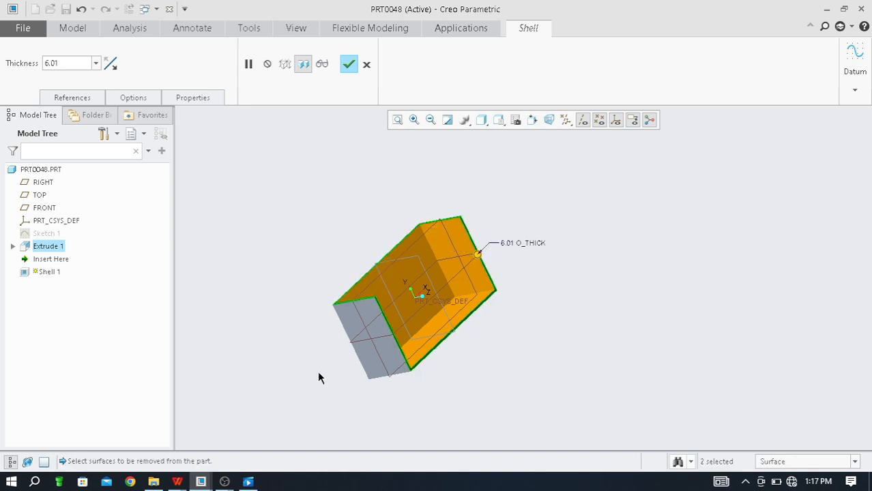
{"action": "middle_click_drag", "start_coordinate": [319, 376], "coordinate": [464, 357]}
{"action": "middle_click_drag", "start_coordinate": [454, 397], "coordinate": [466, 280]}
{"action": "scroll", "coordinate": [473, 255], "scroll_direction": "down", "scroll_amount": 2}
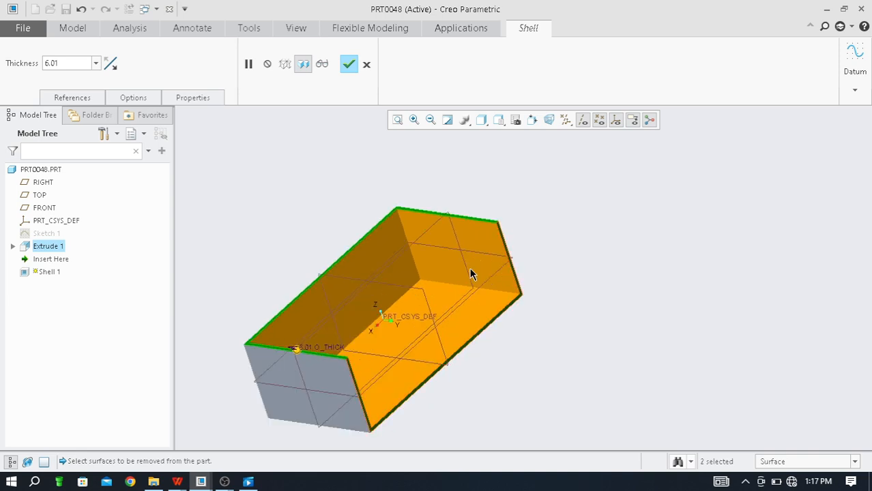
{"action": "scroll", "coordinate": [470, 269], "scroll_direction": "up", "scroll_amount": 2}
{"action": "mouse_move", "coordinate": [484, 350]}
{"action": "middle_mouse_down"}
{"action": "mouse_move", "coordinate": [473, 377]}
{"action": "mouse_move", "coordinate": [487, 352]}
{"action": "mouse_move", "coordinate": [518, 342]}
{"action": "mouse_move", "coordinate": [497, 362]}
{"action": "mouse_move", "coordinate": [498, 342]}
{"action": "mouse_move", "coordinate": [490, 358]}
{"action": "mouse_move", "coordinate": [496, 318]}
{"action": "mouse_move", "coordinate": [491, 345]}
{"action": "middle_mouse_up"}
{"action": "scroll", "coordinate": [495, 286], "scroll_direction": "down", "scroll_amount": 2}
{"action": "scroll", "coordinate": [501, 361], "scroll_direction": "up", "scroll_amount": 2}
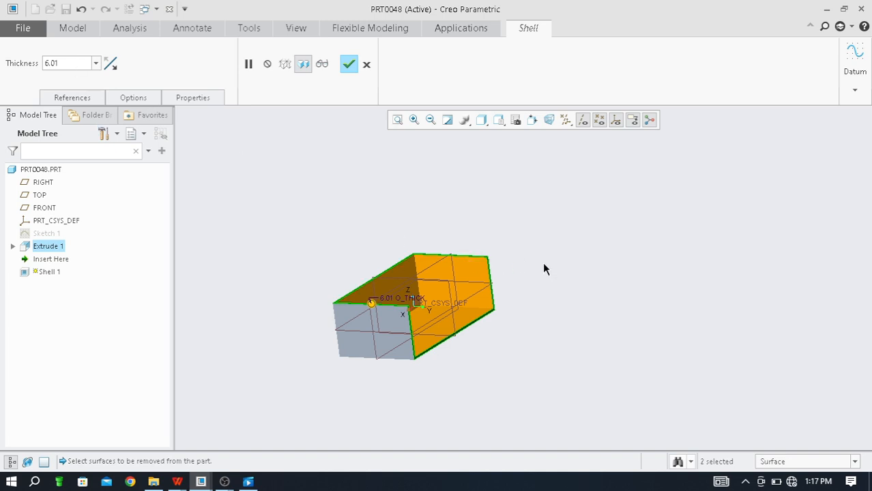
Step: Set the shell's wall thickness to 20 mm
{"action": "middle_click_drag", "start_coordinate": [544, 269], "coordinate": [400, 379]}
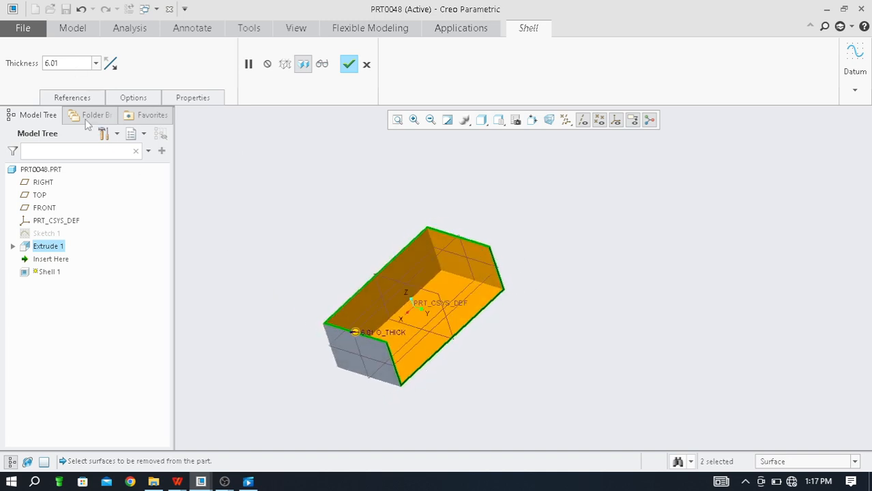
{"action": "double_click", "coordinate": [65, 63]}
{"action": "type", "text": "2"}
{"action": "key", "text": "Return"}
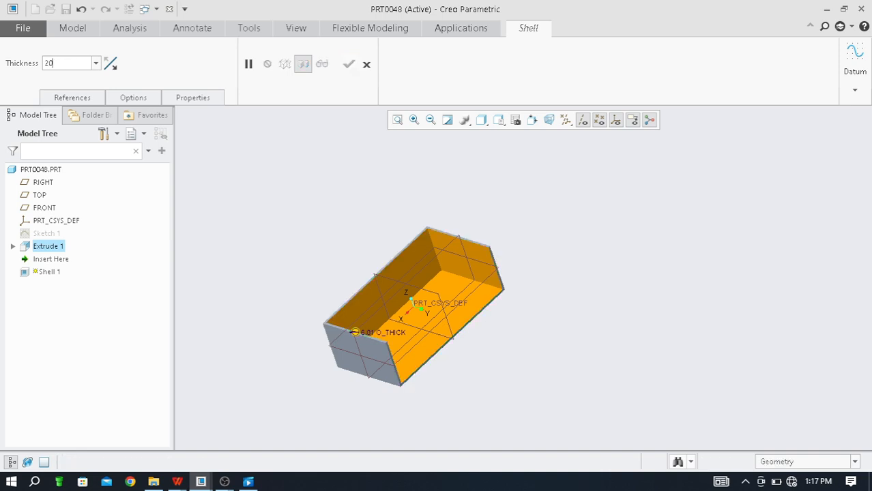
{"action": "key", "text": "Return"}
{"action": "scroll", "coordinate": [396, 370], "scroll_direction": "down", "scroll_amount": 3}
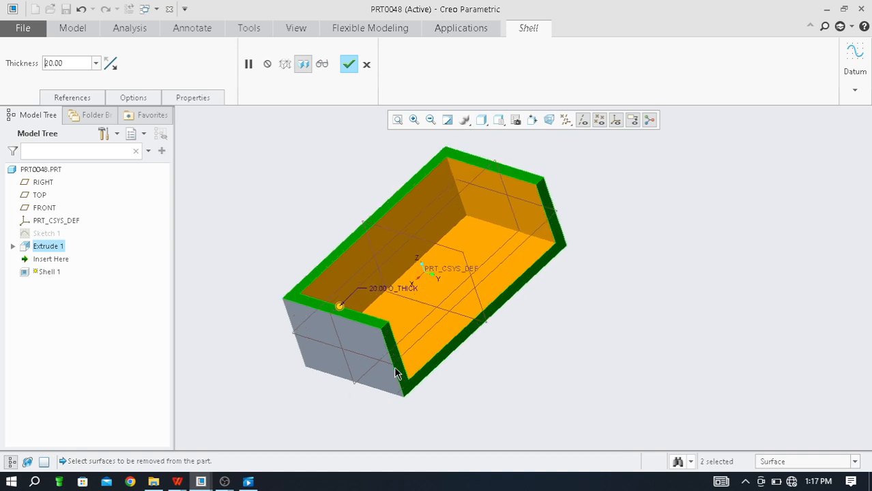
{"action": "scroll", "coordinate": [355, 331], "scroll_direction": "down", "scroll_amount": 3}
{"action": "scroll", "coordinate": [331, 350], "scroll_direction": "up", "scroll_amount": 3}
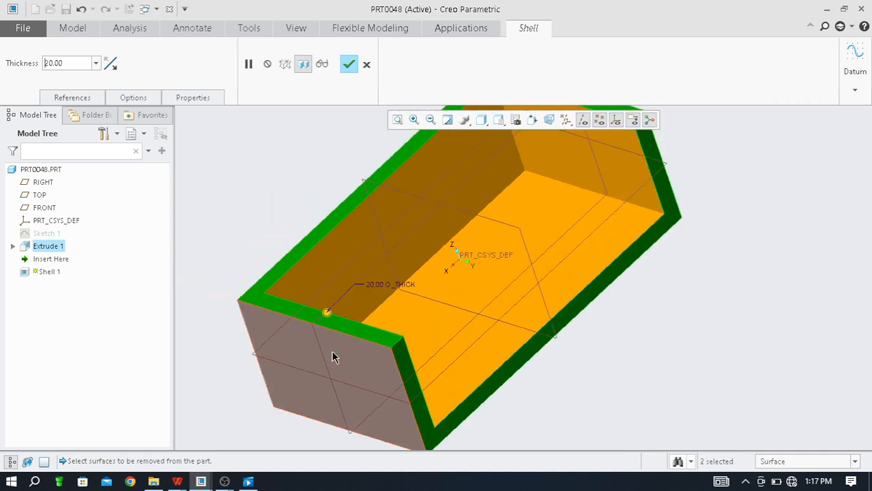
Step: Add the opposite long side face to the surfaces removed by the shell
{"action": "scroll", "coordinate": [333, 362], "scroll_direction": "up", "scroll_amount": 3}
{"action": "mouse_move", "coordinate": [333, 363]}
{"action": "middle_mouse_down"}
{"action": "mouse_move", "coordinate": [372, 326]}
{"action": "mouse_move", "coordinate": [323, 353]}
{"action": "mouse_move", "coordinate": [332, 374]}
{"action": "middle_mouse_up"}
{"action": "scroll", "coordinate": [333, 375], "scroll_direction": "down", "scroll_amount": 2}
{"action": "scroll", "coordinate": [364, 320], "scroll_direction": "up", "scroll_amount": 2}
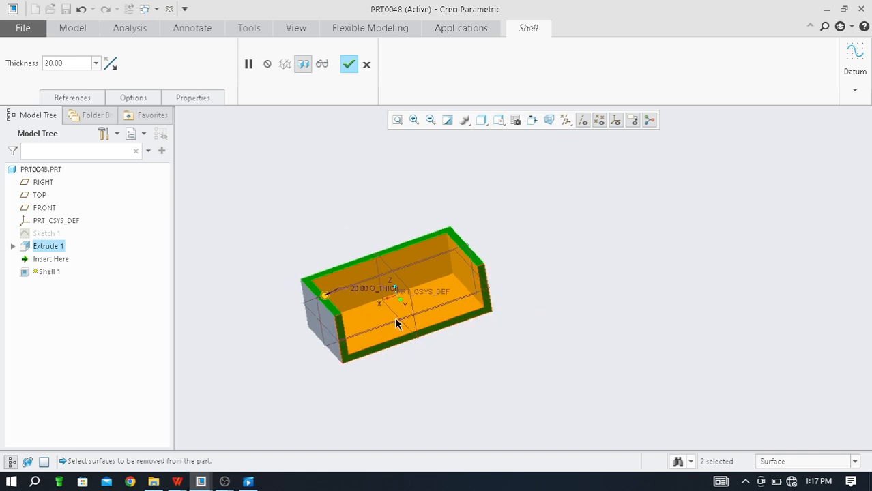
{"action": "middle_click_drag", "start_coordinate": [398, 320], "coordinate": [429, 307]}
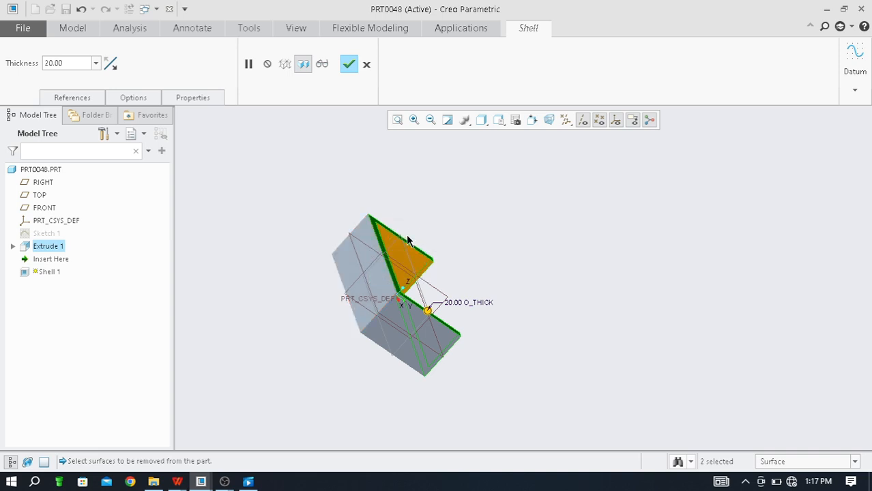
{"action": "left_click", "coordinate": [363, 260], "text": "ctrl"}
{"action": "middle_click_drag", "start_coordinate": [354, 307], "coordinate": [203, 171]}
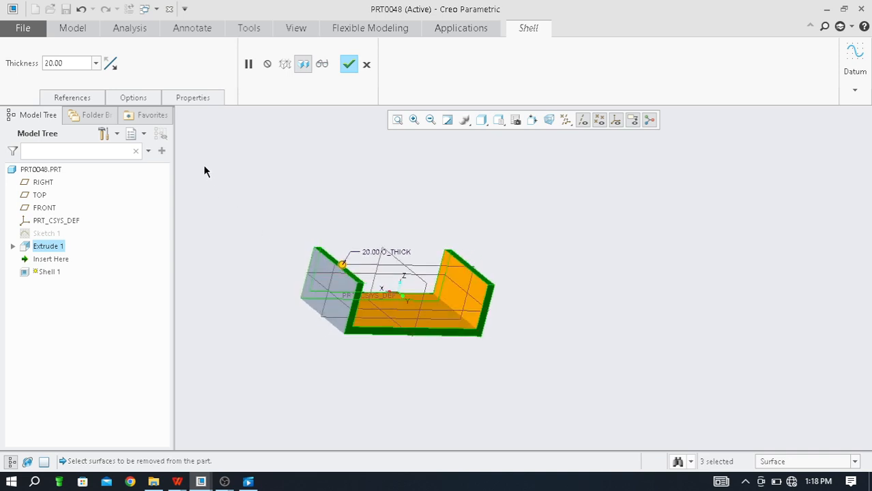
Step: Flip the 20 mm shell thickness to the outside of the block and back to the inside to compare both directions
{"action": "left_click", "coordinate": [111, 63]}
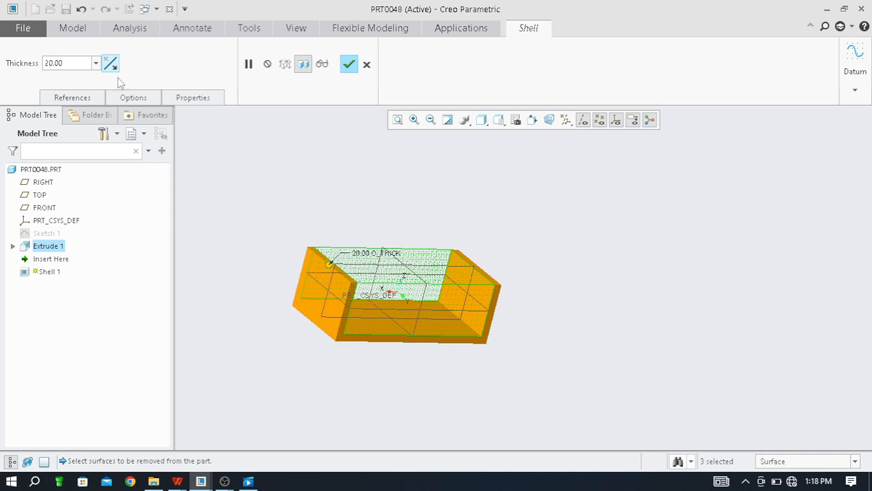
{"action": "middle_click_drag", "start_coordinate": [391, 236], "coordinate": [341, 323]}
{"action": "scroll", "coordinate": [303, 322], "scroll_direction": "down", "scroll_amount": 3}
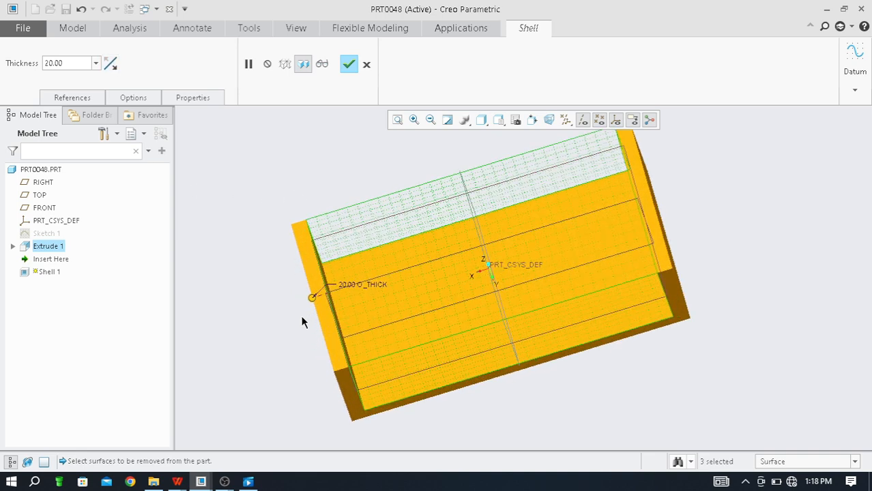
{"action": "left_click", "coordinate": [111, 63]}
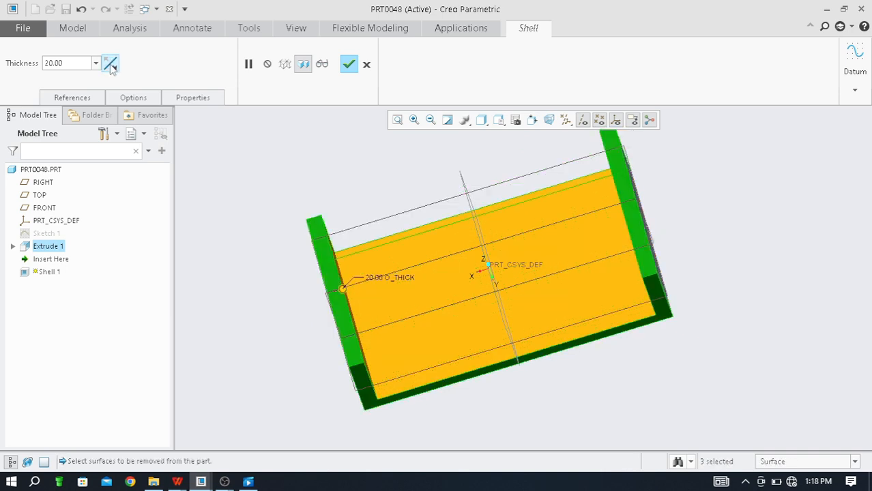
{"action": "middle_click_drag", "start_coordinate": [286, 303], "coordinate": [319, 312]}
{"action": "scroll", "coordinate": [319, 313], "scroll_direction": "down", "scroll_amount": 2}
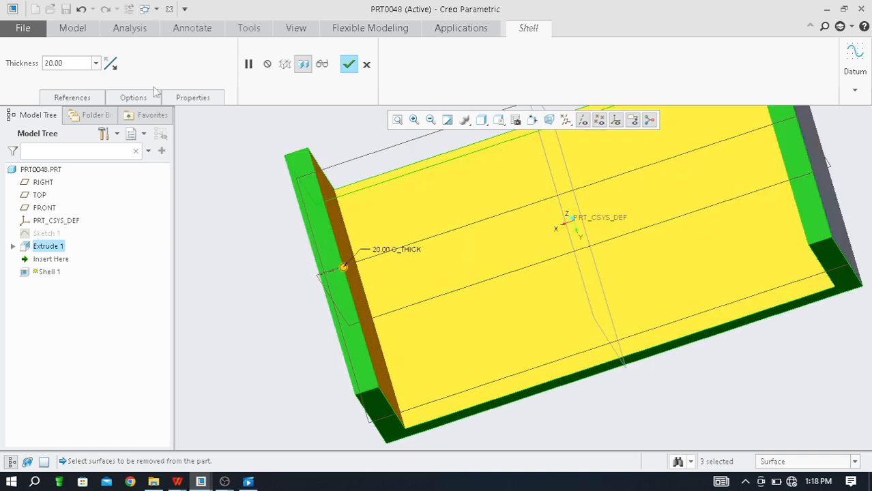
{"action": "left_click", "coordinate": [110, 63]}
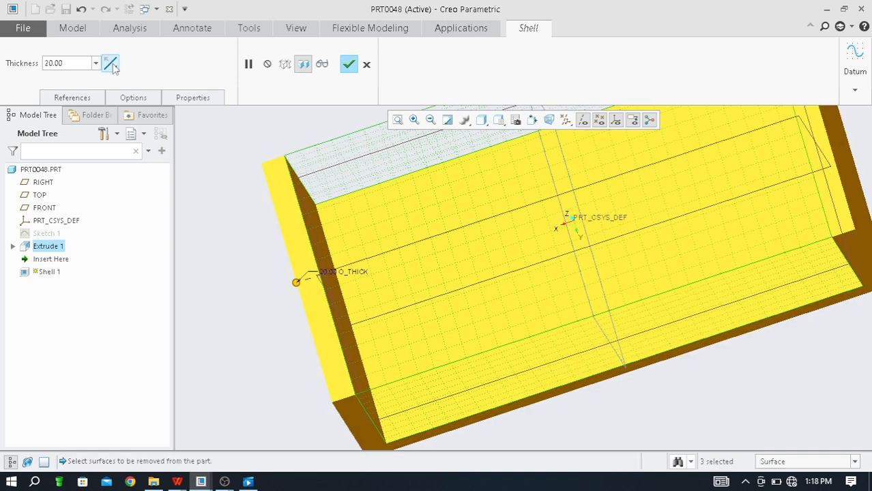
{"action": "left_click", "coordinate": [110, 64]}
{"action": "scroll", "coordinate": [372, 276], "scroll_direction": "up", "scroll_amount": 3}
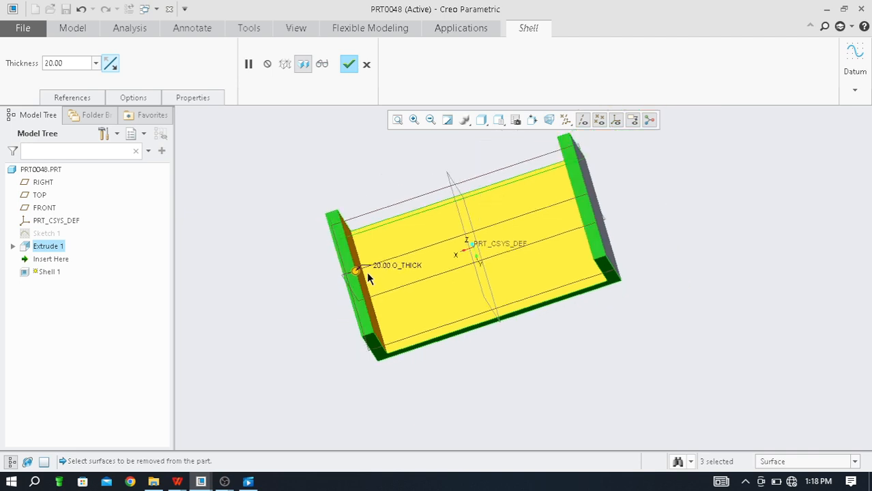
{"action": "middle_click_drag", "start_coordinate": [367, 272], "coordinate": [348, 366]}
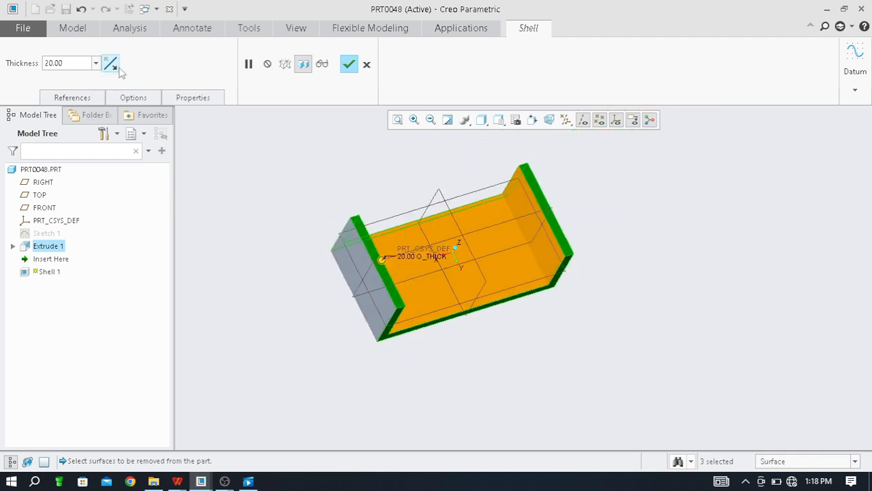
Step: Review the shell's removed surfaces and its surface extension and corner options, and complete the shell feature
{"action": "left_click", "coordinate": [100, 97]}
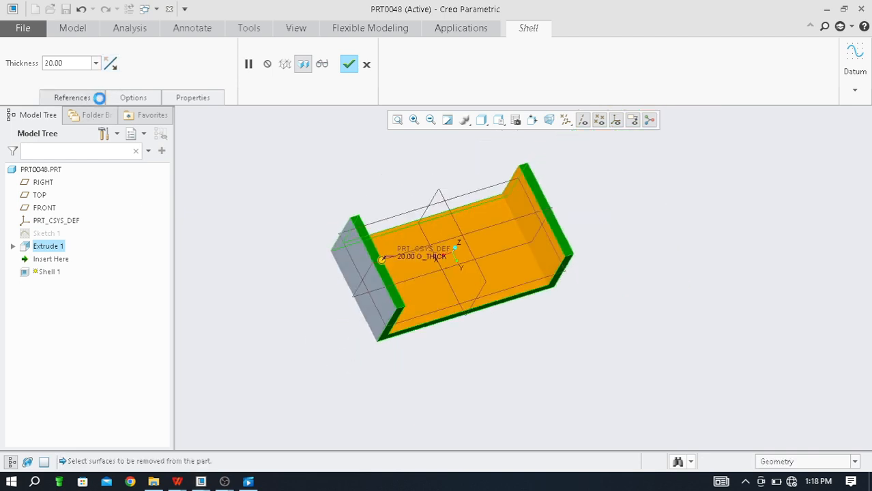
{"action": "left_click", "coordinate": [136, 99]}
{"action": "left_click", "coordinate": [95, 99]}
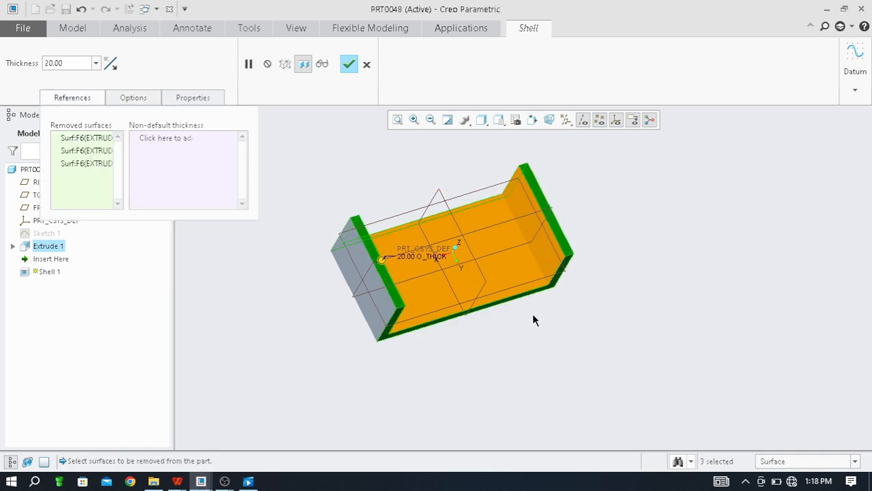
{"action": "middle_click_drag", "start_coordinate": [533, 316], "coordinate": [497, 338]}
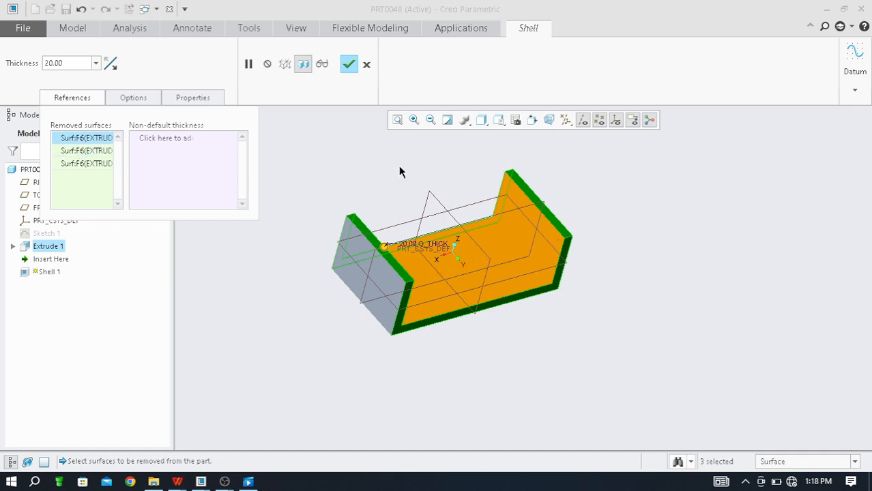
{"action": "scroll", "coordinate": [414, 304], "scroll_direction": "down", "scroll_amount": 2}
{"action": "left_click", "coordinate": [129, 97]}
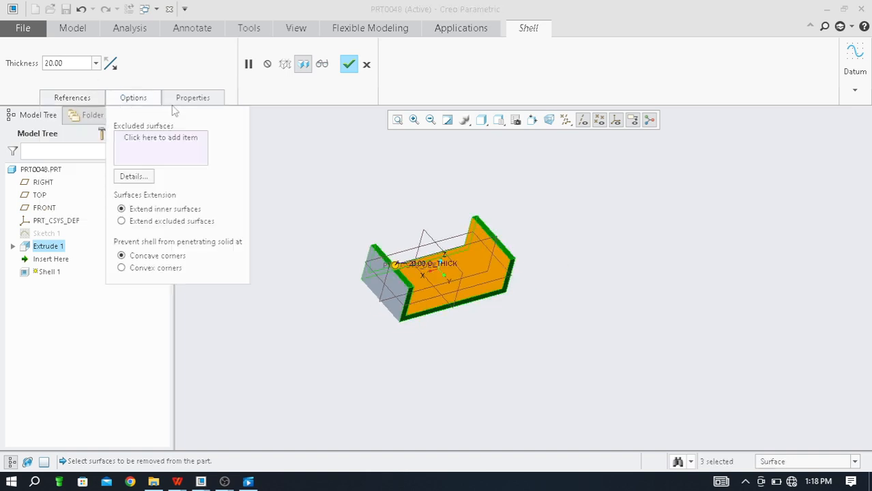
{"action": "middle_click_drag", "start_coordinate": [524, 260], "coordinate": [461, 296]}
{"action": "scroll", "coordinate": [461, 296], "scroll_direction": "up", "scroll_amount": 3}
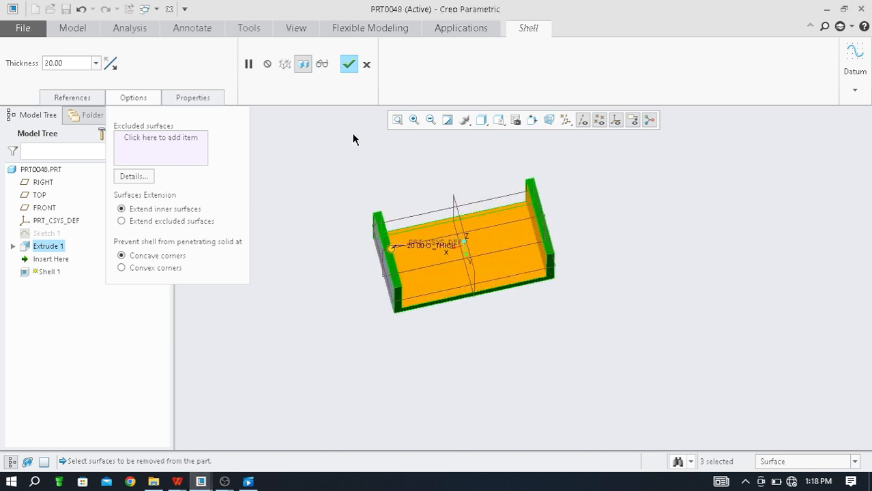
{"action": "left_click", "coordinate": [351, 68]}
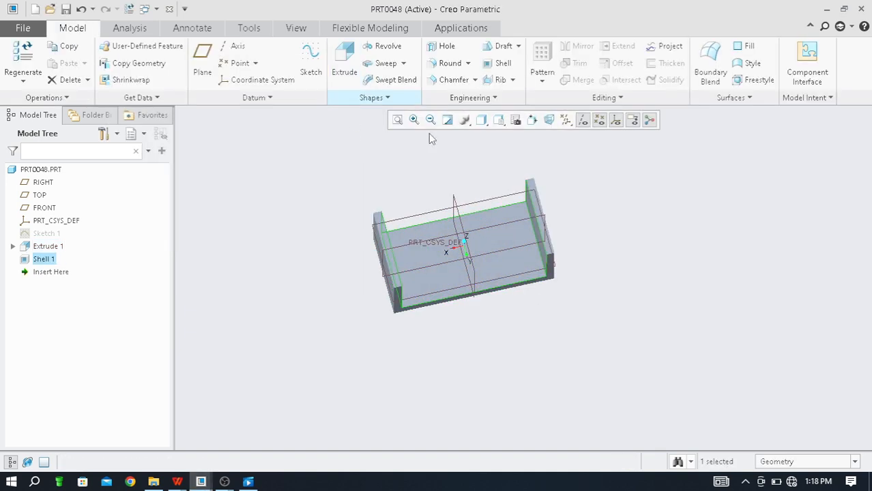
Step: Examine the shelled block's base, two end walls and open sides from several angles and distances
{"action": "mouse_move", "coordinate": [472, 262]}
{"action": "middle_mouse_down"}
{"action": "mouse_move", "coordinate": [460, 288]}
{"action": "mouse_move", "coordinate": [482, 254]}
{"action": "middle_mouse_up"}
{"action": "scroll", "coordinate": [483, 255], "scroll_direction": "down", "scroll_amount": 2}
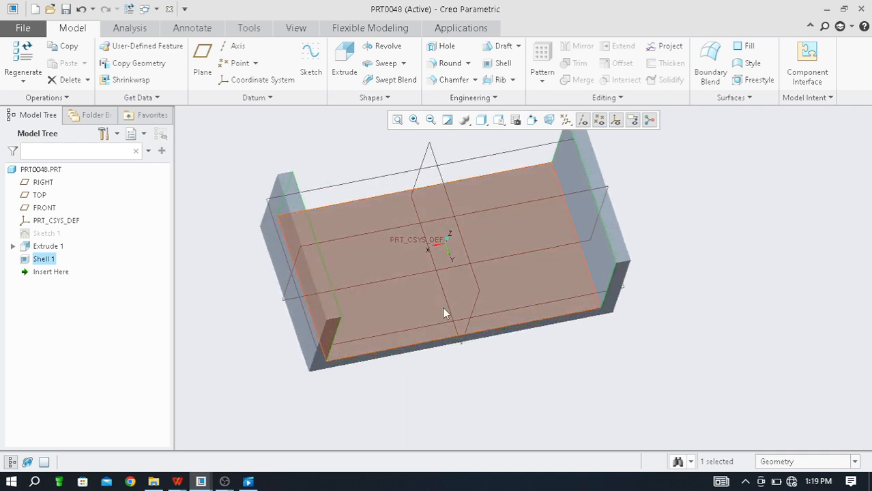
{"action": "scroll", "coordinate": [443, 306], "scroll_direction": "up", "scroll_amount": 1}
{"action": "scroll", "coordinate": [454, 240], "scroll_direction": "down", "scroll_amount": 1}
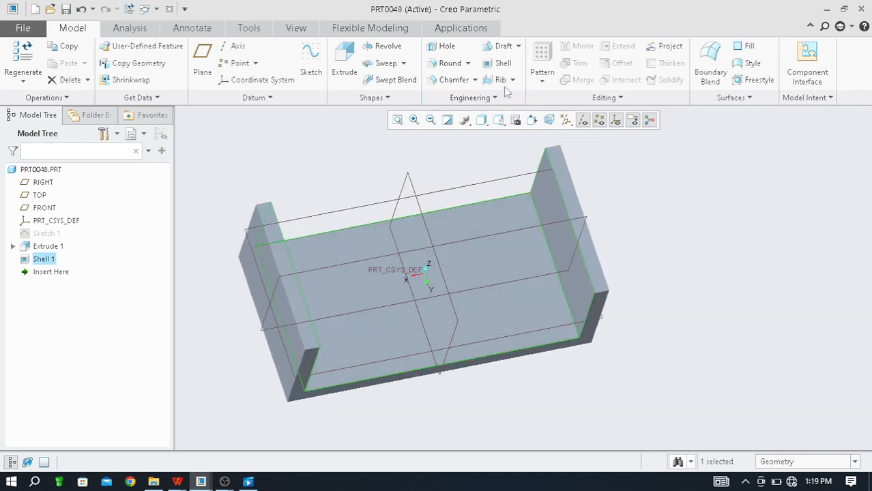
{"action": "scroll", "coordinate": [399, 252], "scroll_direction": "up", "scroll_amount": 2}
{"action": "middle_click_drag", "start_coordinate": [399, 252], "coordinate": [372, 284]}
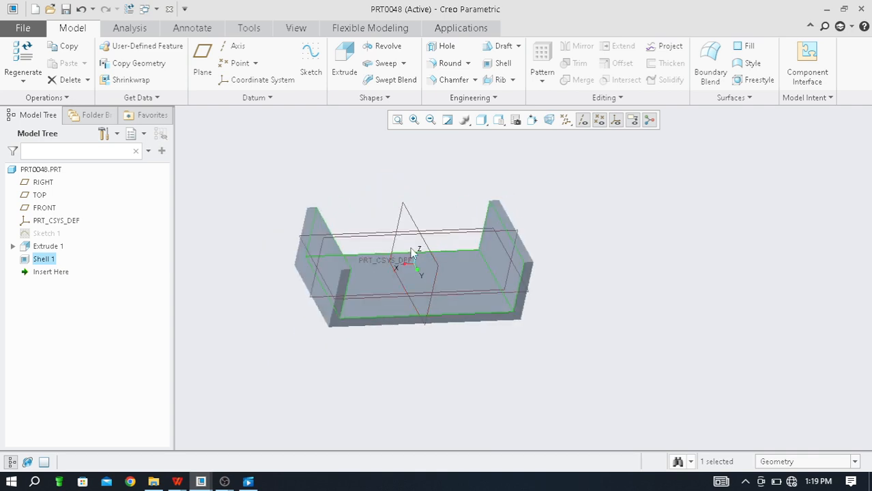
{"action": "scroll", "coordinate": [411, 244], "scroll_direction": "down", "scroll_amount": 2}
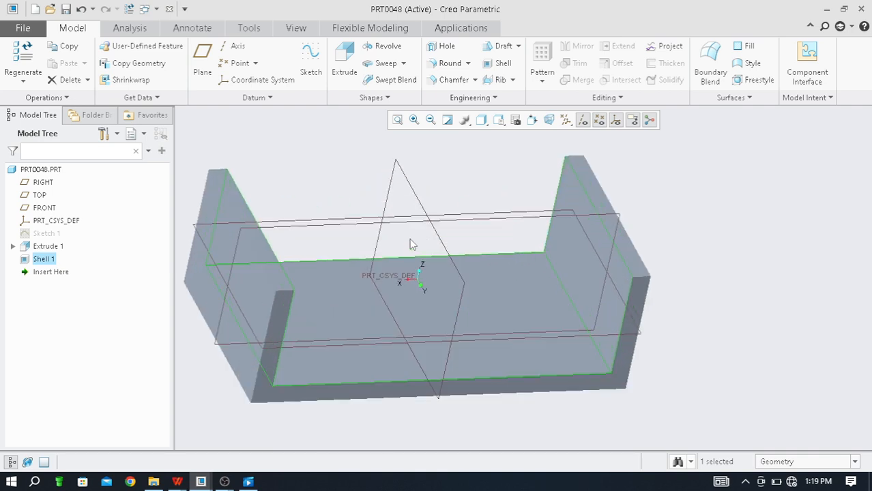
{"action": "scroll", "coordinate": [408, 268], "scroll_direction": "up", "scroll_amount": 2}
{"action": "middle_click_drag", "start_coordinate": [407, 269], "coordinate": [466, 231]}
{"action": "middle_click_drag", "start_coordinate": [523, 299], "coordinate": [492, 289]}
{"action": "scroll", "coordinate": [490, 276], "scroll_direction": "down", "scroll_amount": 2}
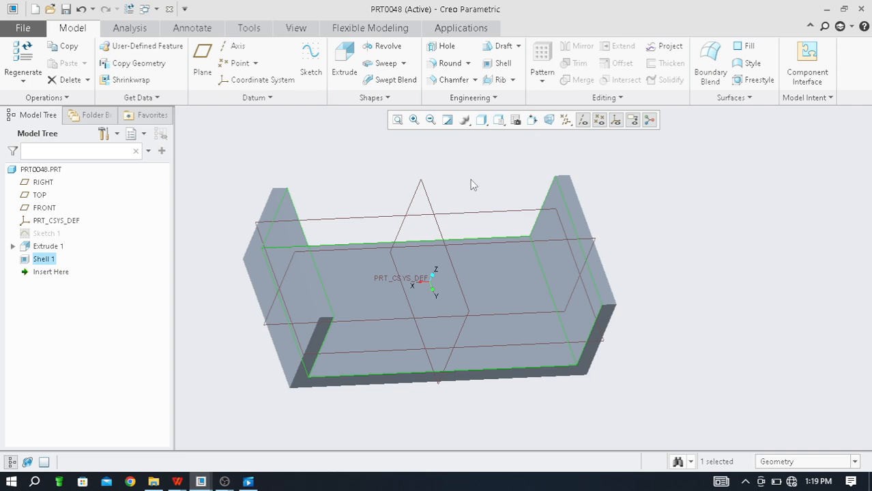
{"action": "middle_click_drag", "start_coordinate": [419, 224], "coordinate": [456, 273]}
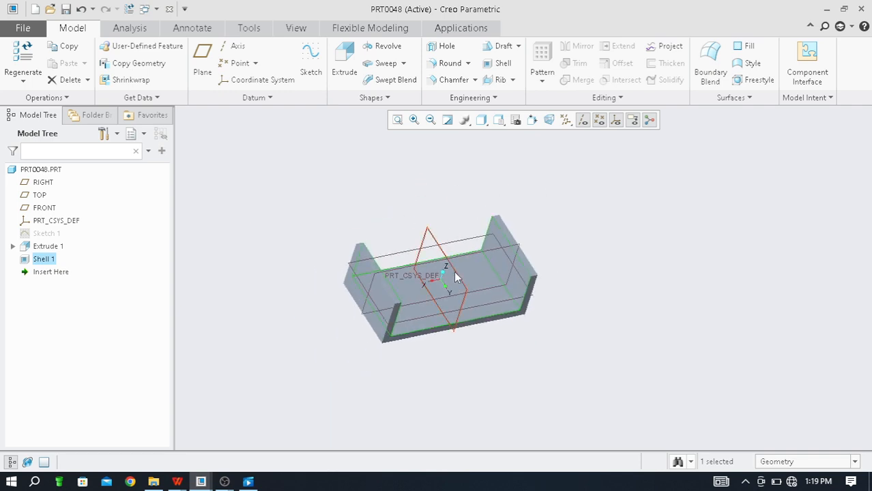
{"action": "scroll", "coordinate": [464, 268], "scroll_direction": "down", "scroll_amount": 3}
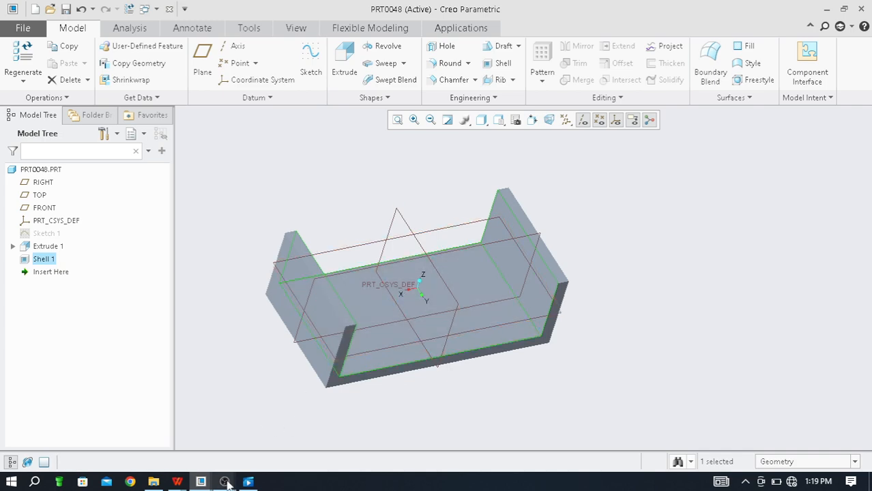
{"action": "mouse_move", "coordinate": [228, 483]}
{"action": "left_click", "coordinate": [238, 451]}
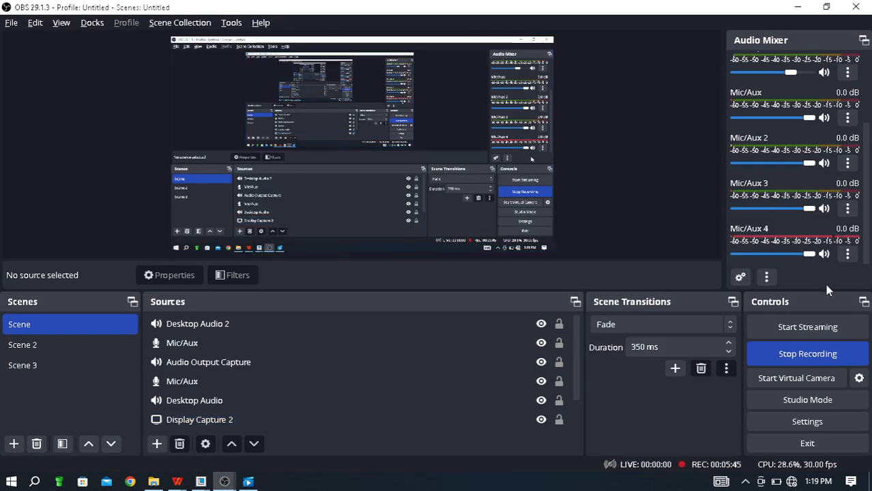